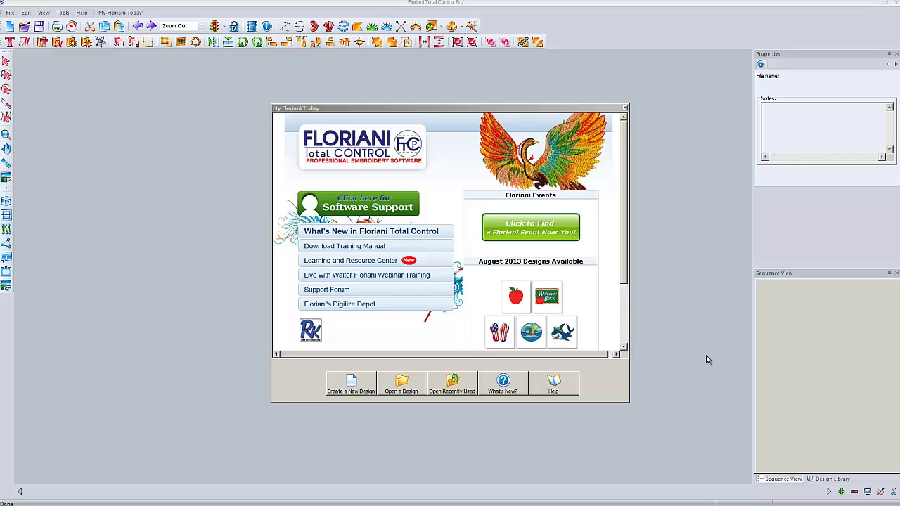
# Open the empty Design1 grid canvas and look through the Help menu without choosing anything
pyautogui.click(352, 383)
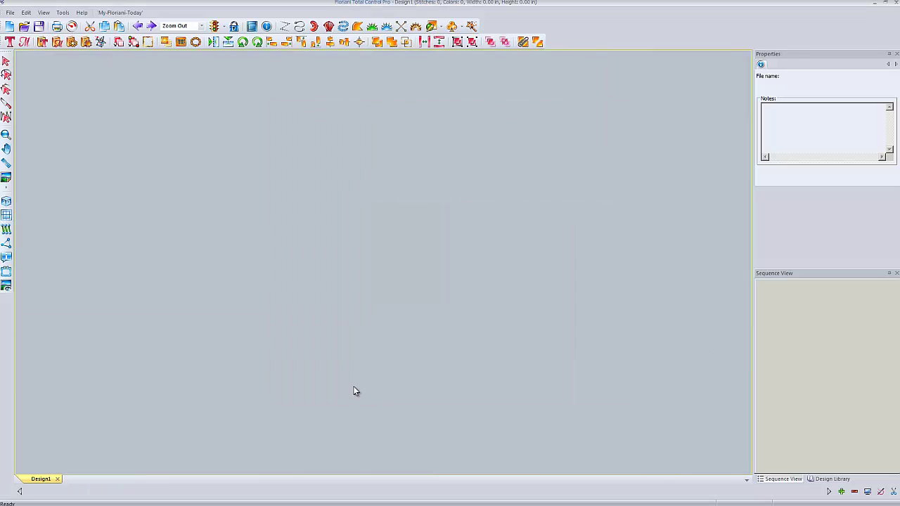
pyautogui.click(81, 13)
pyautogui.click(351, 193)
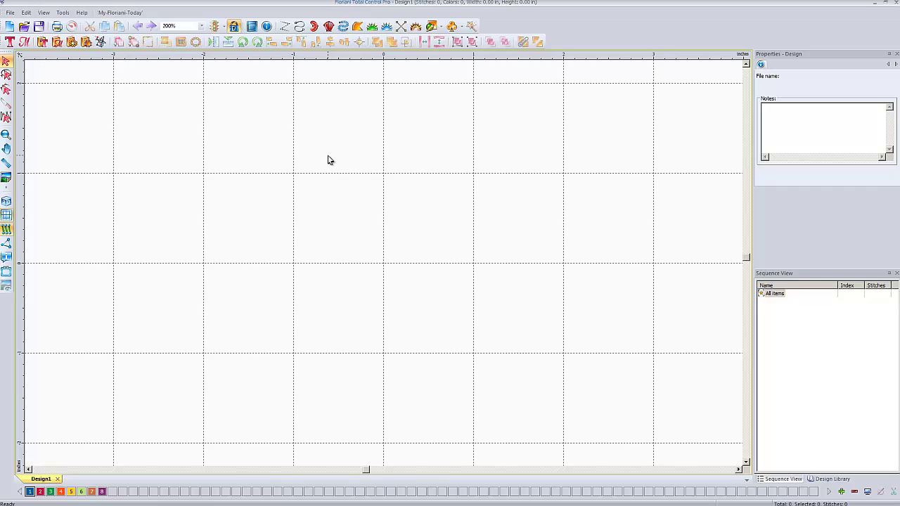
# Import the TrueType text 'my text' in Arial as outline artwork
pyautogui.click(11, 14)
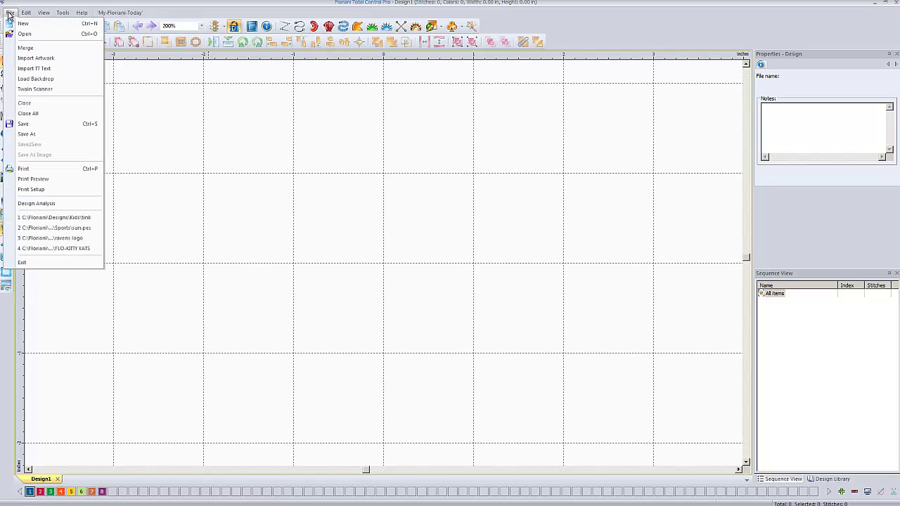
pyautogui.click(38, 68)
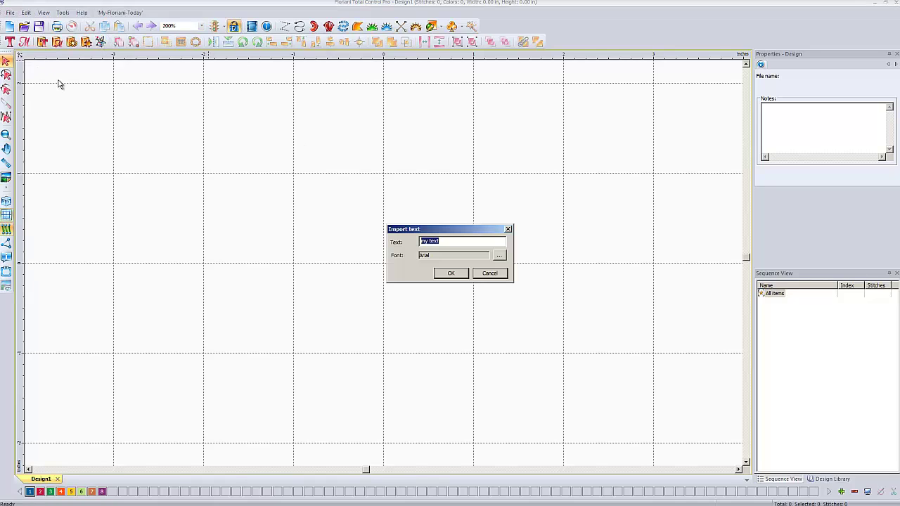
pyautogui.click(450, 273)
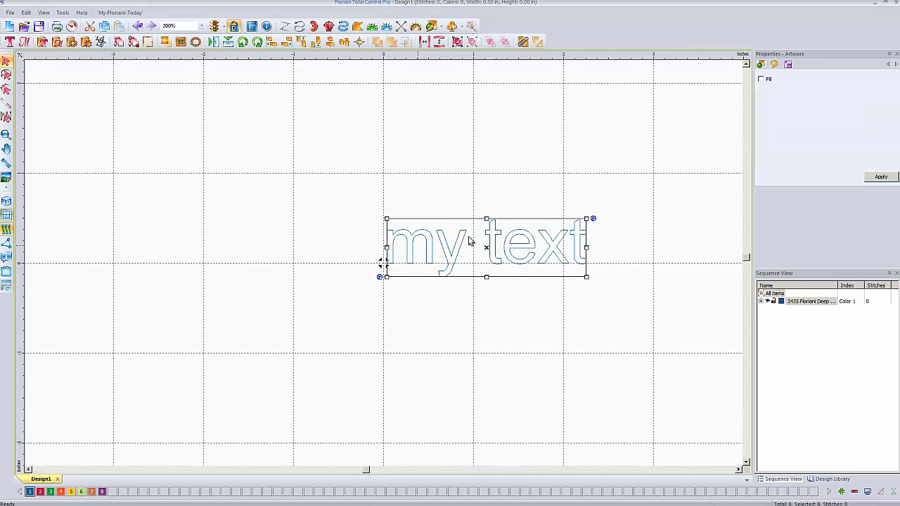
# Drag the 'my text' outline left toward the centre, then select the letter y alone
pyautogui.moveTo(495, 248); pyautogui.dragTo(386, 243)
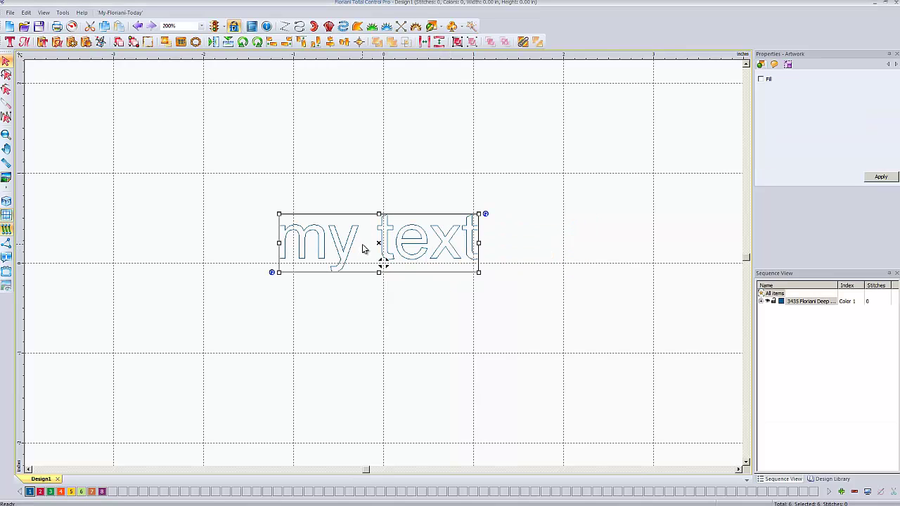
pyautogui.click(388, 200)
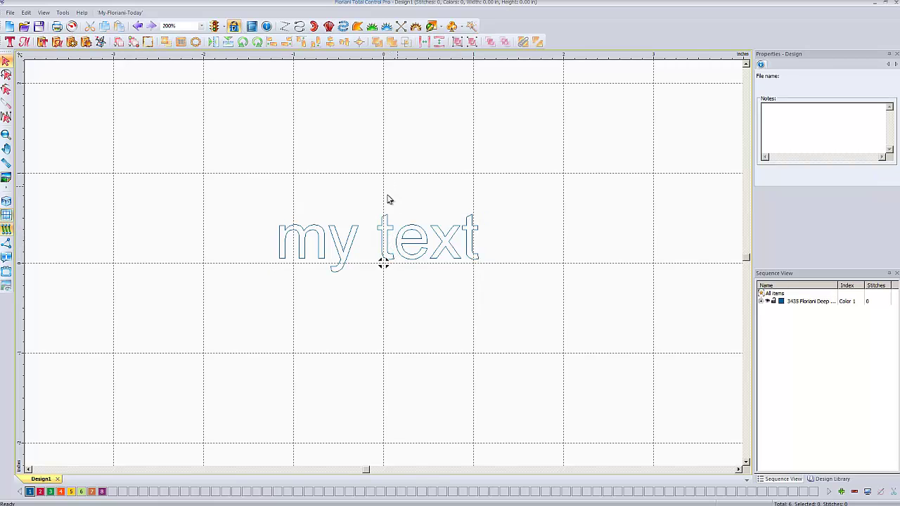
pyautogui.click(348, 248)
# Raise and tilt the m, then rotate and lift the e toward the t to start the arch
pyautogui.click(324, 250)
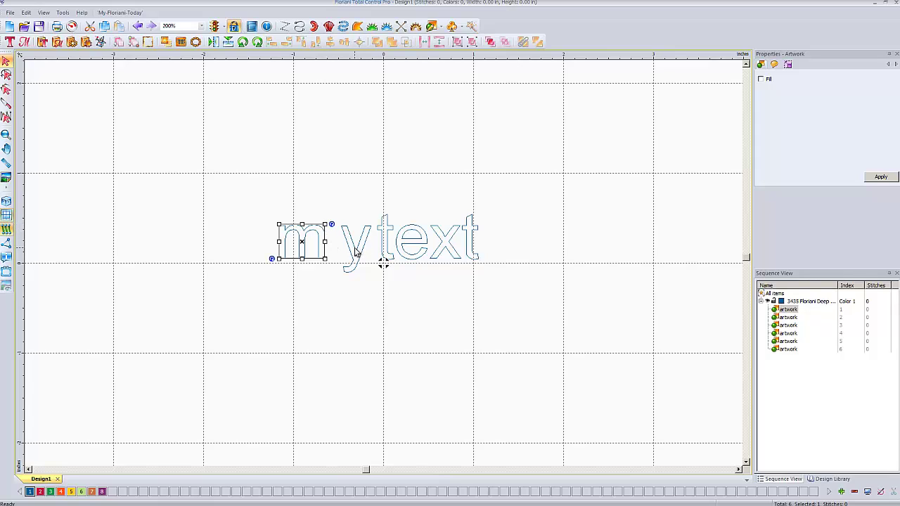
pyautogui.moveTo(355, 252); pyautogui.dragTo(398, 196)
pyautogui.click(385, 239)
pyautogui.click(412, 241)
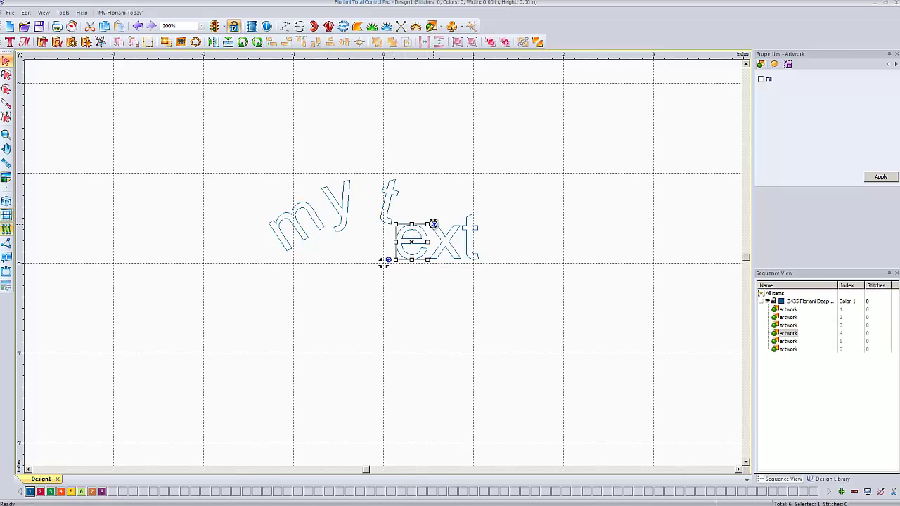
pyautogui.moveTo(433, 224); pyautogui.dragTo(460, 243)
# Tilt the x and the final t into place to finish the arch
pyautogui.click(450, 242)
pyautogui.click(474, 246)
pyautogui.click(490, 225)
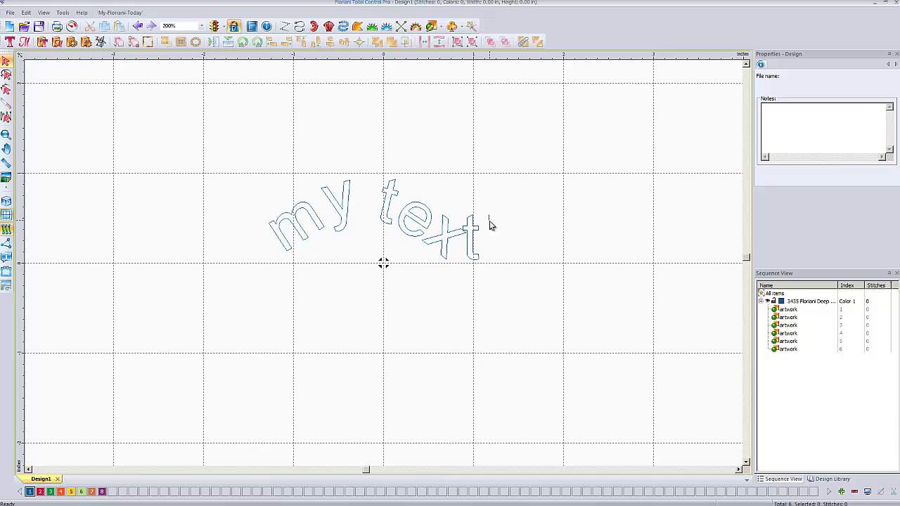
pyautogui.click(474, 228)
pyautogui.moveTo(486, 215); pyautogui.dragTo(473, 249)
pyautogui.click(499, 273)
# Convert all the arched 'my text' letters to satin stitches, then select and delete them
pyautogui.moveTo(231, 142); pyautogui.dragTo(555, 337)
pyautogui.rightClick(335, 196)
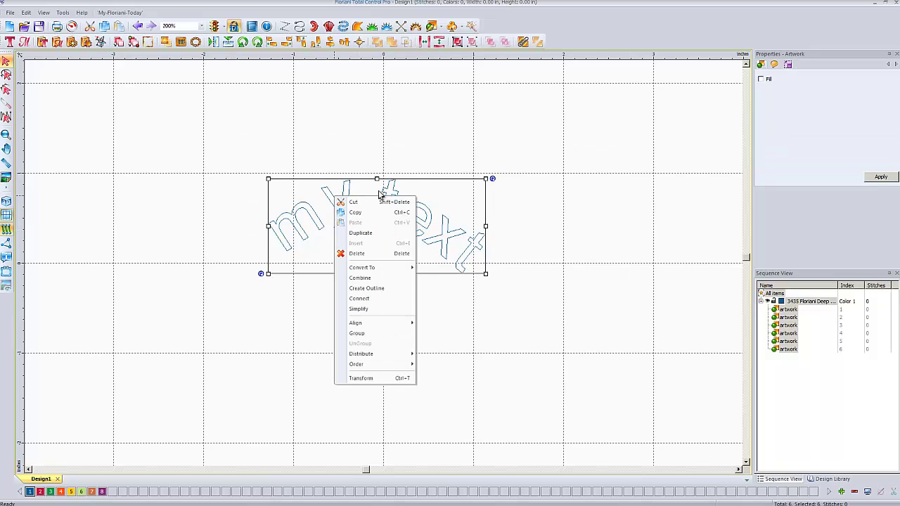
pyautogui.moveTo(394, 268)
pyautogui.click(447, 280)
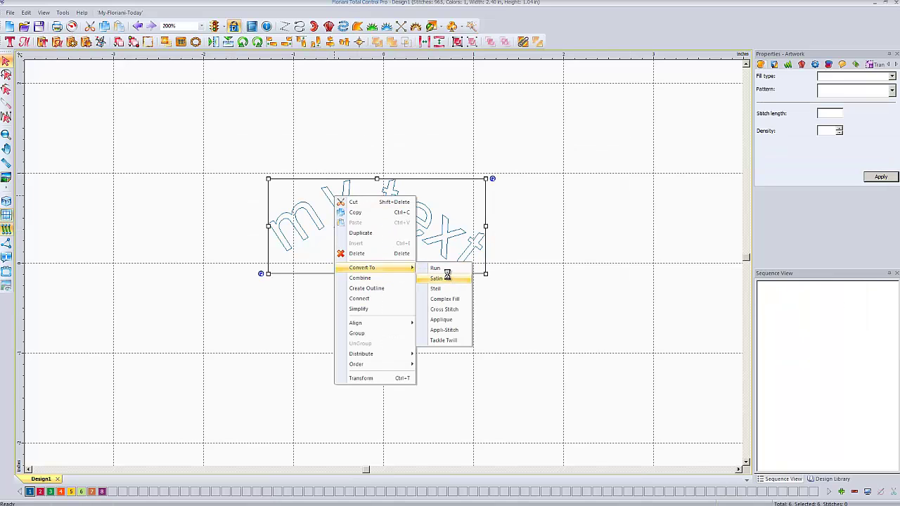
pyautogui.click(591, 223)
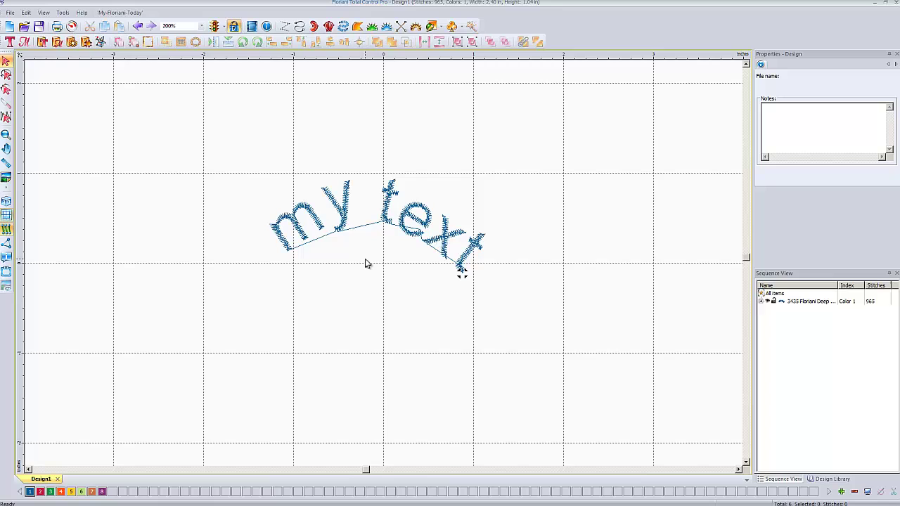
pyautogui.moveTo(242, 149); pyautogui.dragTo(544, 324)
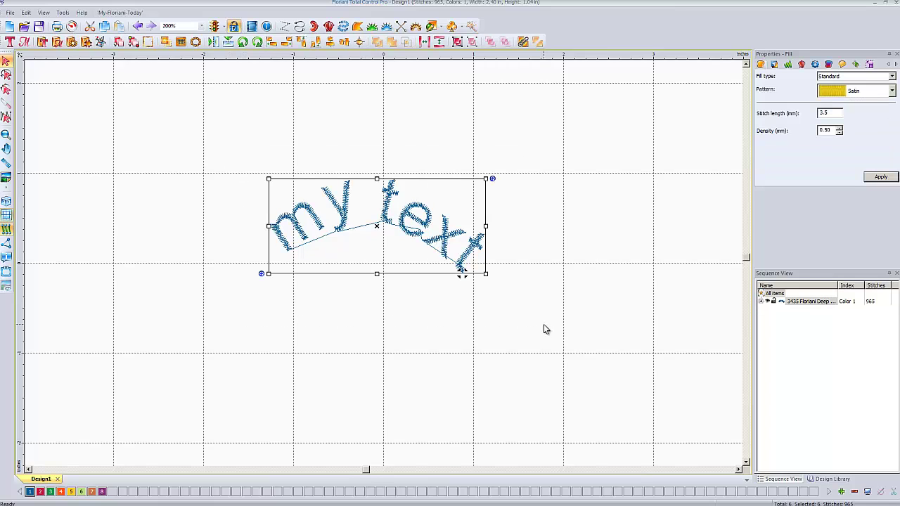
pyautogui.press('Delete')
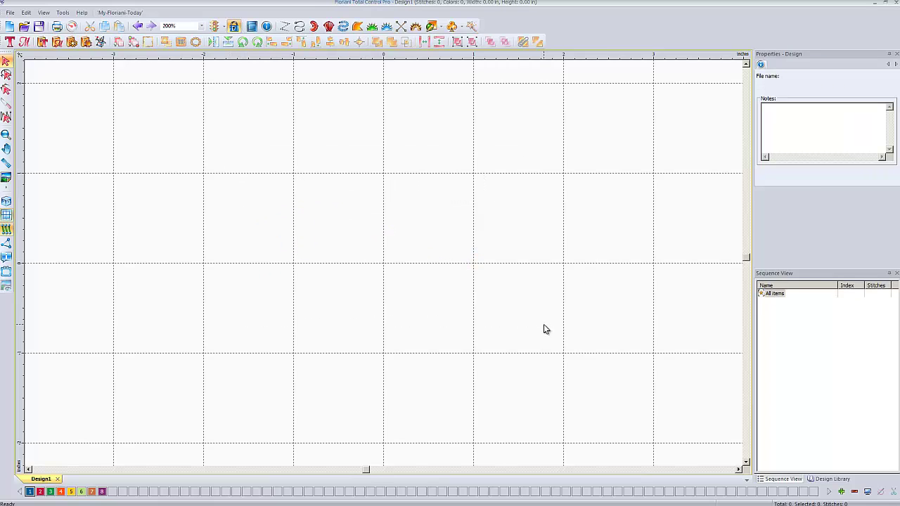
# Place a new embroidery lettering 'A' on the canvas and select it for replacement with Meadow
pyautogui.click(10, 44)
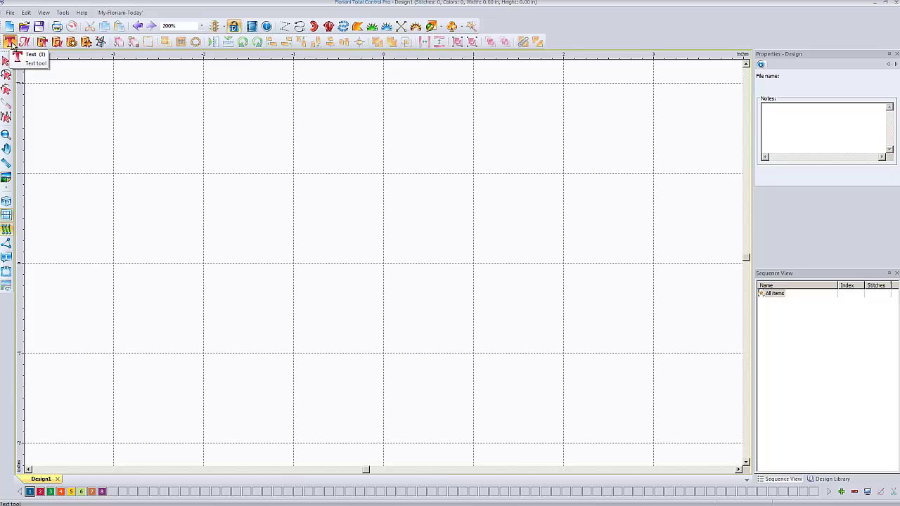
pyautogui.click(271, 184)
pyautogui.write('A')
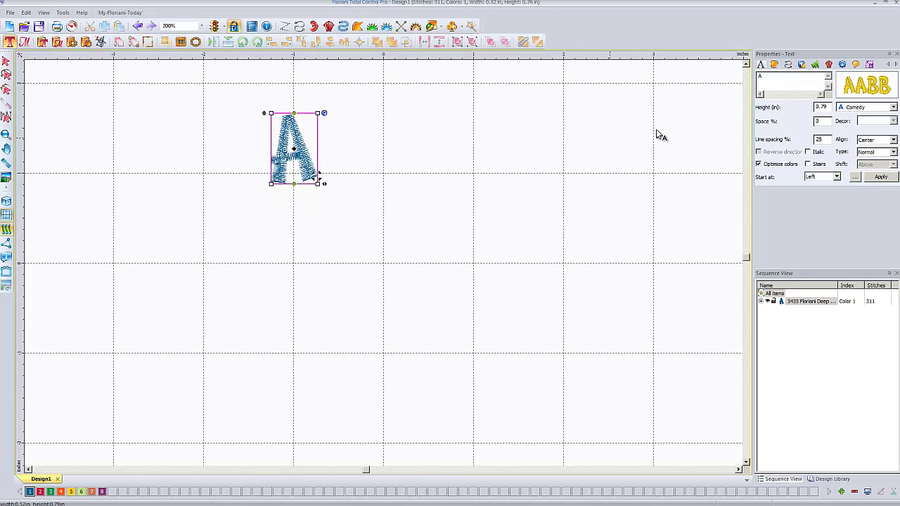
pyautogui.moveTo(772, 81); pyautogui.dragTo(749, 81)
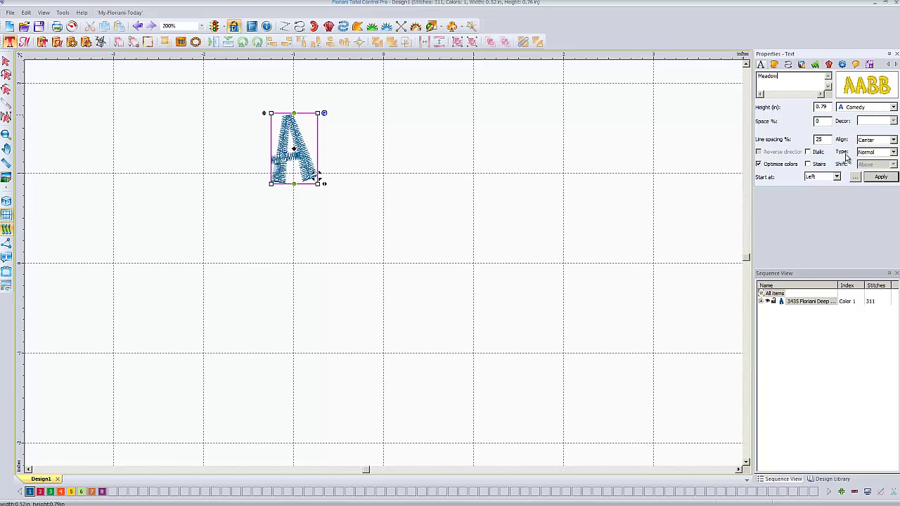
# Set the lettering type to TrueType and choose the Segoe Script font
pyautogui.click(881, 153)
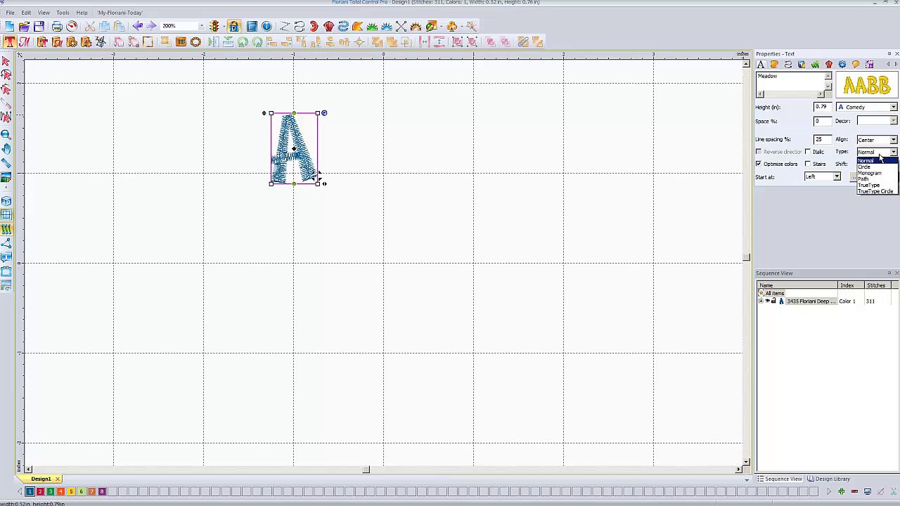
pyautogui.click(869, 185)
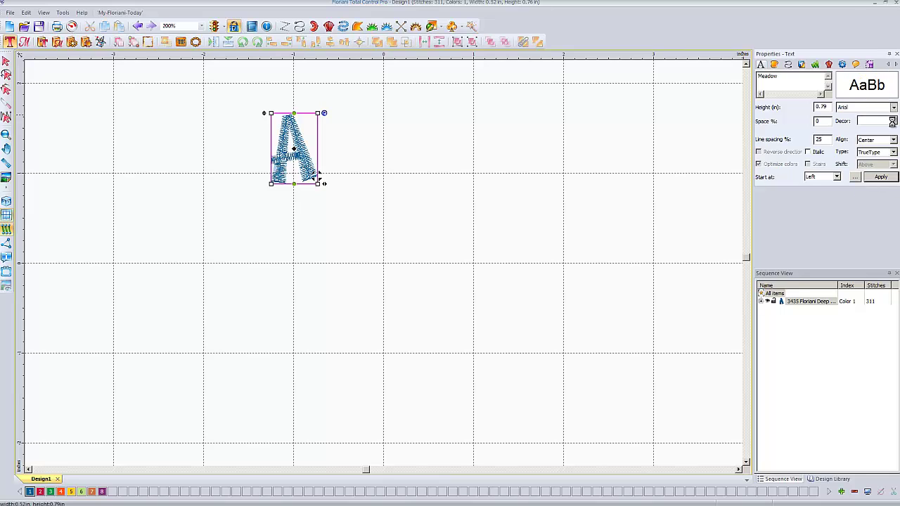
pyautogui.click(893, 108)
pyautogui.moveTo(898, 157); pyautogui.dragTo(896, 282)
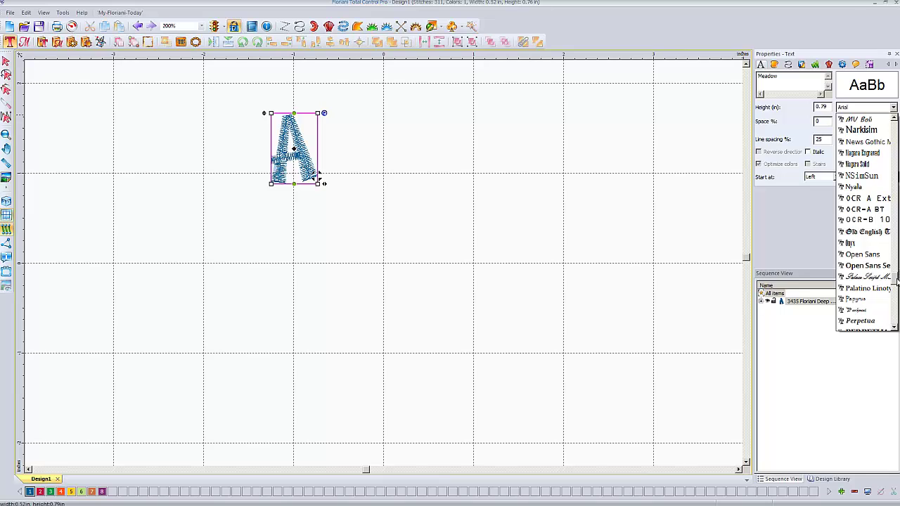
pyautogui.moveTo(897, 281); pyautogui.dragTo(895, 297)
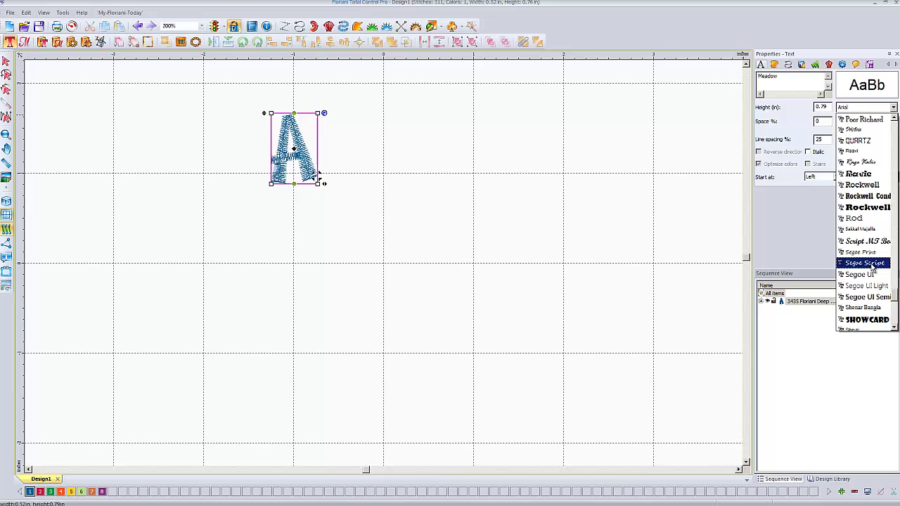
pyautogui.click(876, 267)
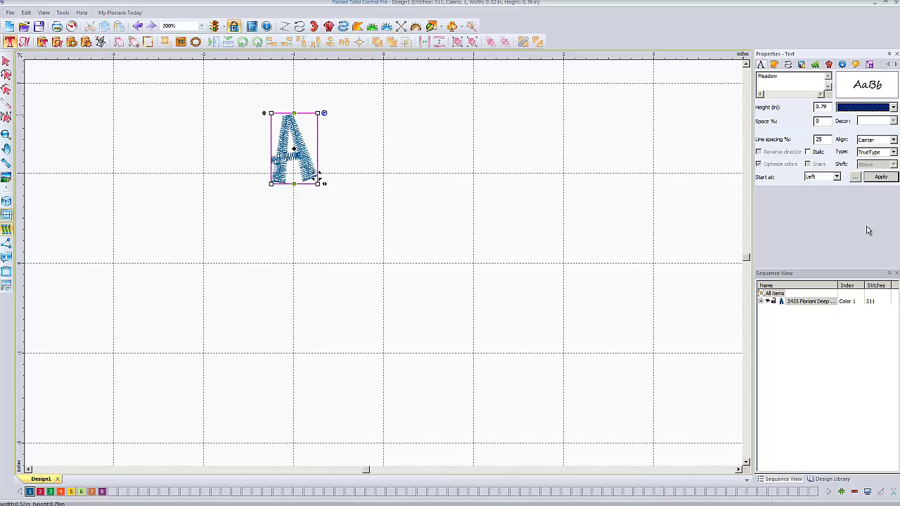
# Apply the Segoe Script Meadow text and nudge it slightly down and left
pyautogui.click(880, 177)
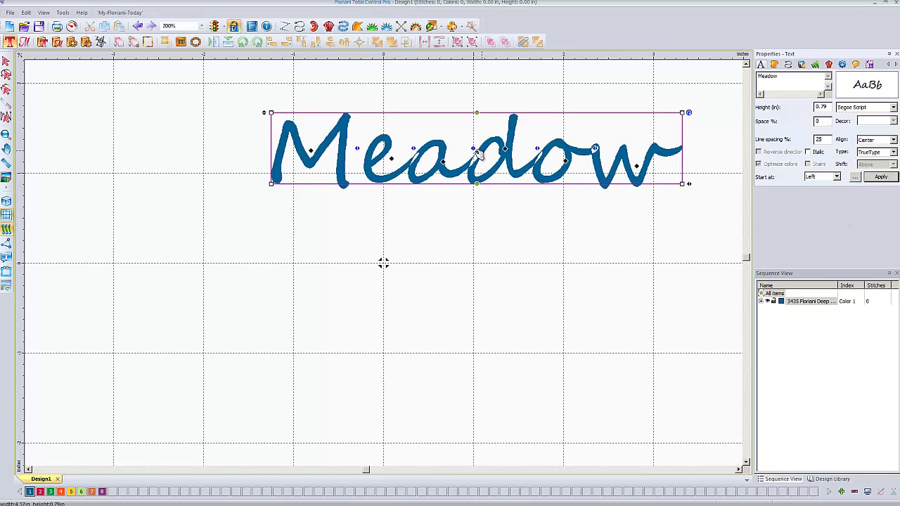
pyautogui.moveTo(460, 172); pyautogui.dragTo(445, 186)
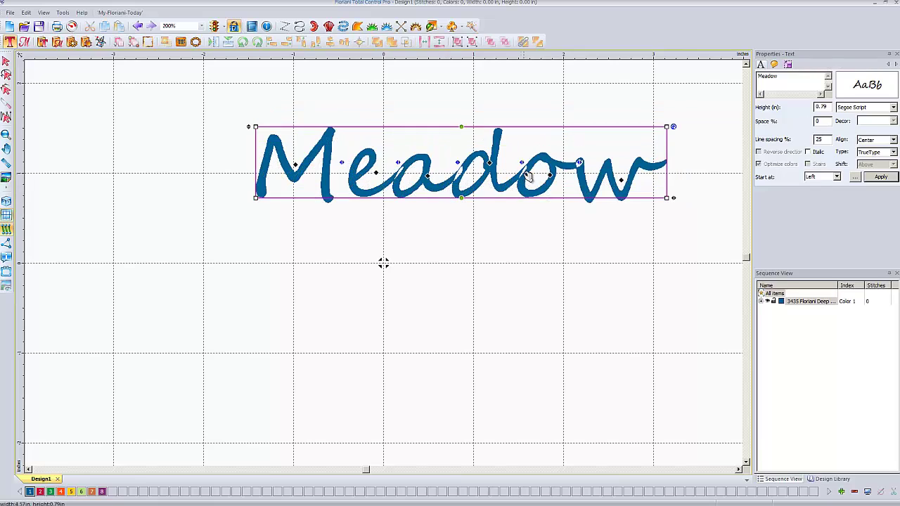
pyautogui.press('+')
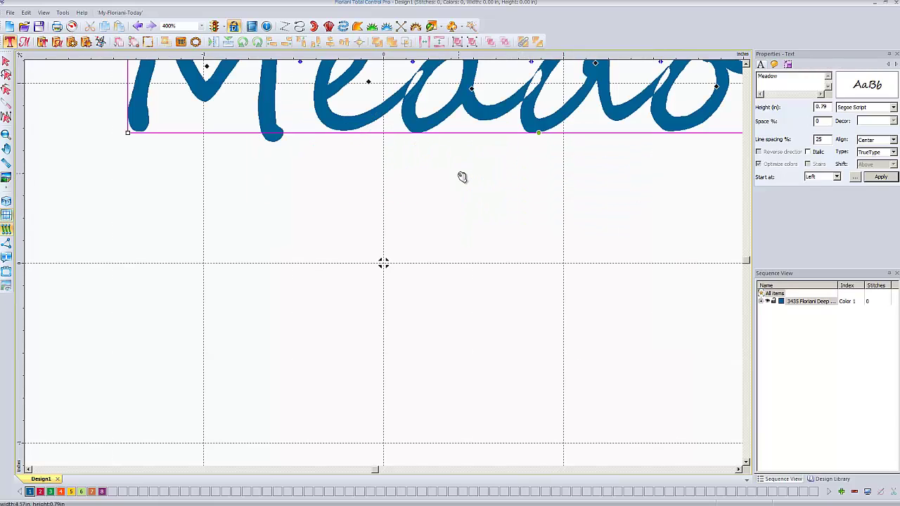
pyautogui.scroll(2, 748, 72)
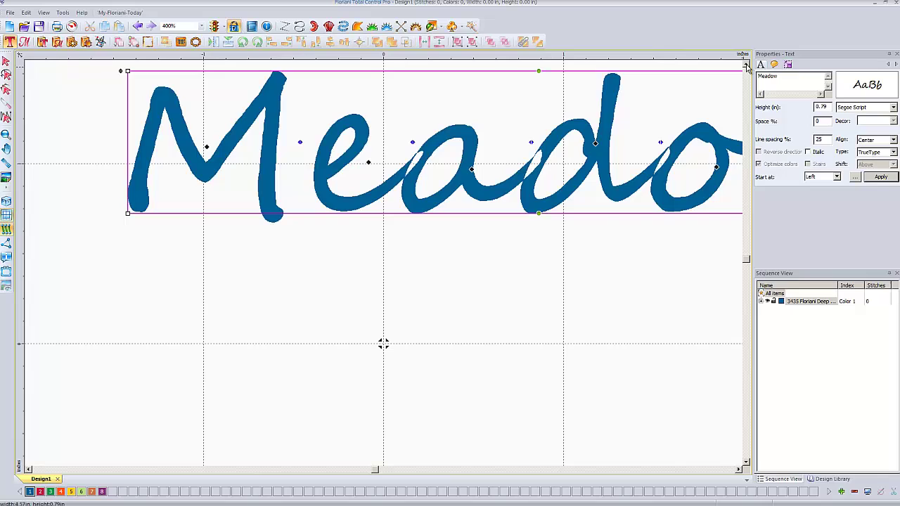
pyautogui.press('-')
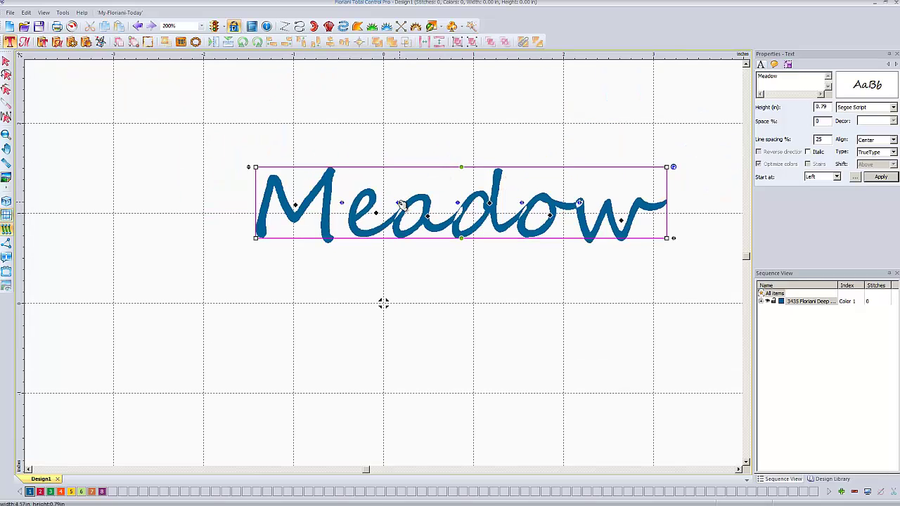
# Widen the letter gaps between e–a, a–d and d–o, then shift the word slightly
pyautogui.click(401, 204)
pyautogui.moveTo(399, 204)
pyautogui.mouseDown()
pyautogui.moveTo(425, 204)
pyautogui.moveTo(394, 204)
pyautogui.mouseUp()
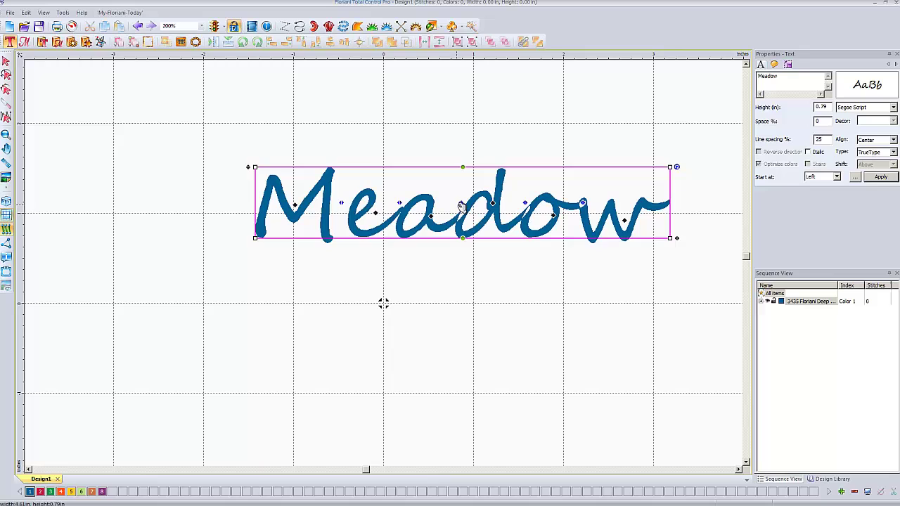
pyautogui.moveTo(461, 203); pyautogui.dragTo(467, 204)
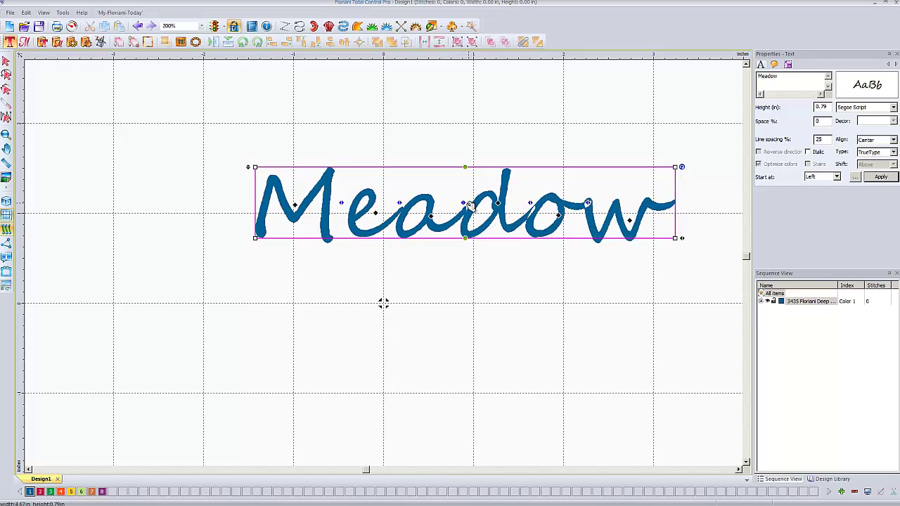
pyautogui.moveTo(530, 202); pyautogui.dragTo(532, 203)
pyautogui.moveTo(594, 203); pyautogui.dragTo(594, 204)
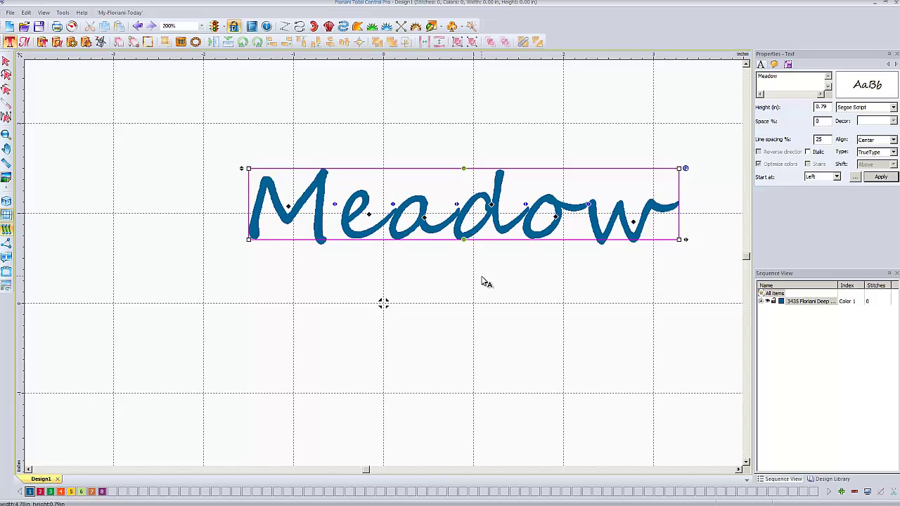
# Switch the Meadow lettering font from Segoe Script to Arial
pyautogui.click(893, 107)
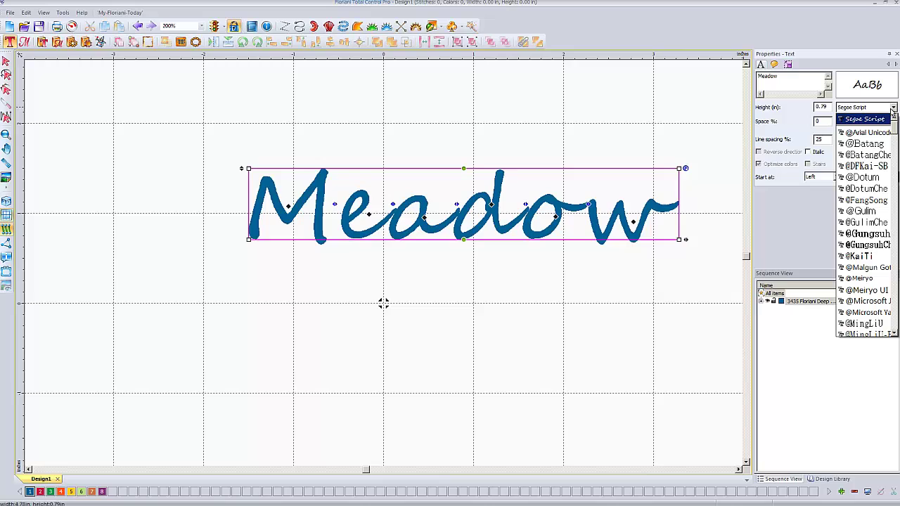
pyautogui.scroll(-10, 894, 144)
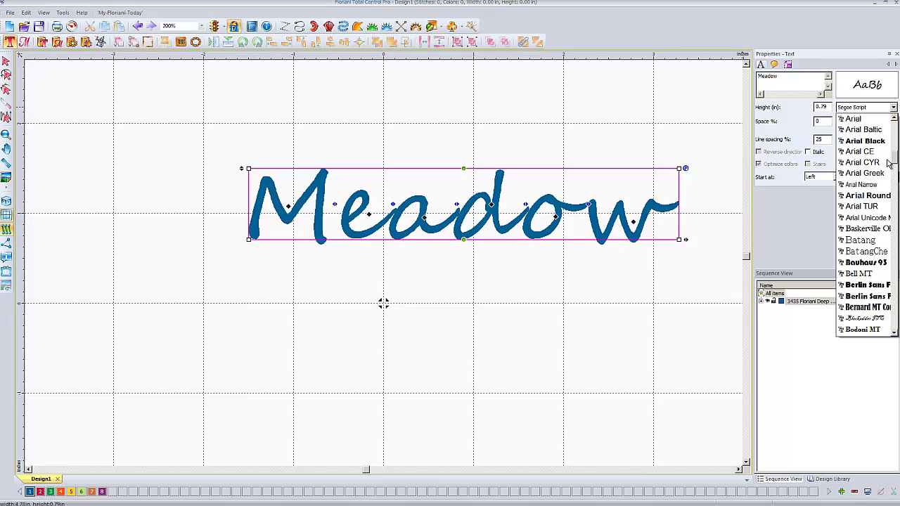
pyautogui.click(854, 130)
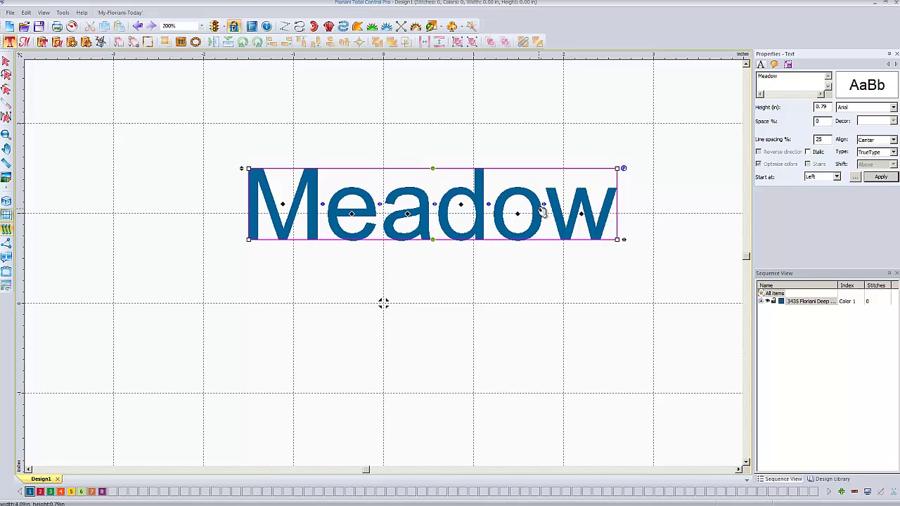
# Apply the TrueType Circle layout to Meadow and size the circle to about 2.01 in radius
pyautogui.click(893, 159)
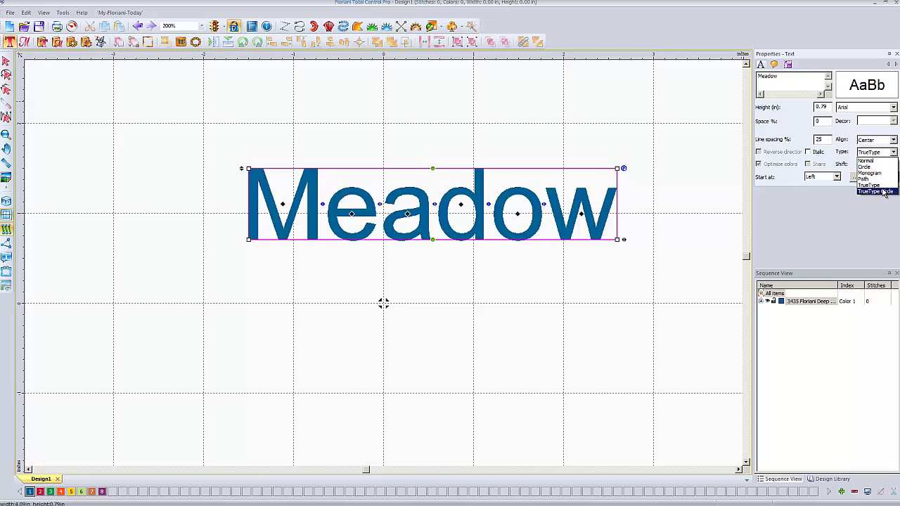
pyautogui.click(884, 188)
pyautogui.click(881, 178)
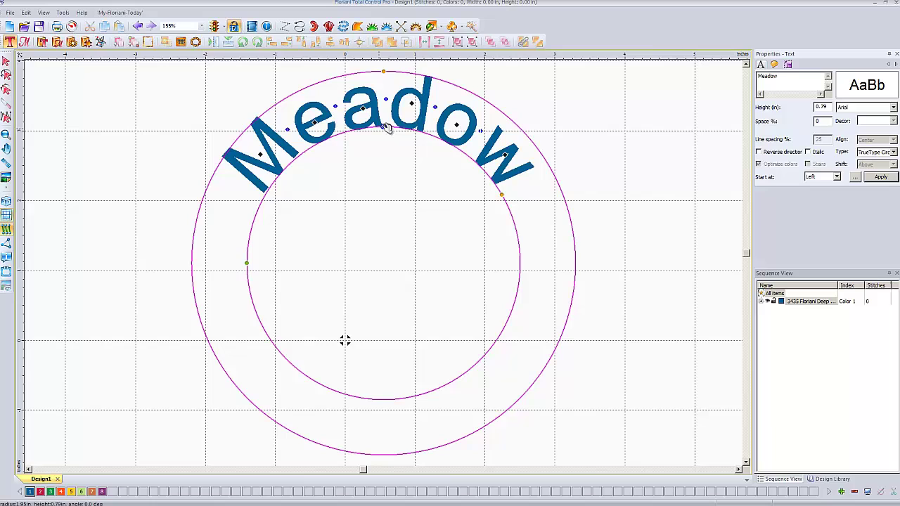
pyautogui.moveTo(383, 125)
pyautogui.mouseDown()
pyautogui.moveTo(384, 172)
pyautogui.moveTo(387, 112)
pyautogui.moveTo(394, 136)
pyautogui.mouseUp()
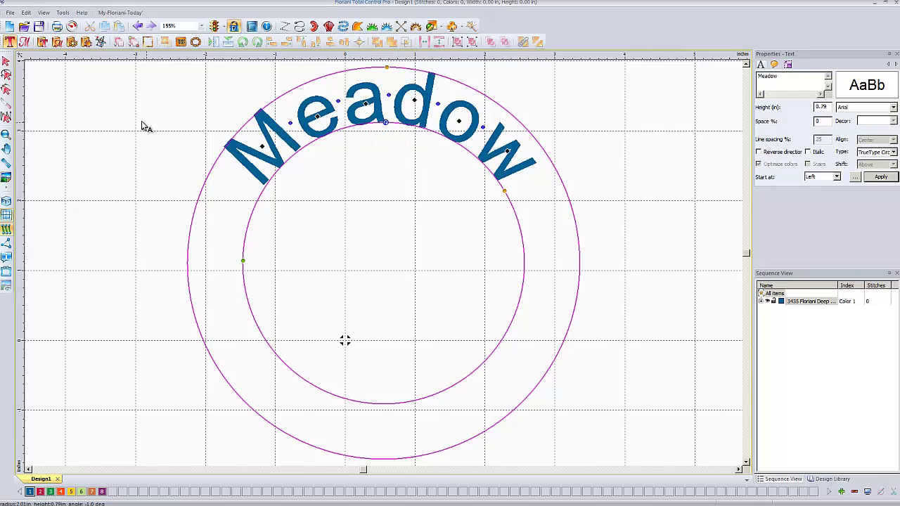
# Convert the arched Arial Meadow to satin stitches and drag it lower on the hoop
pyautogui.click(4, 63)
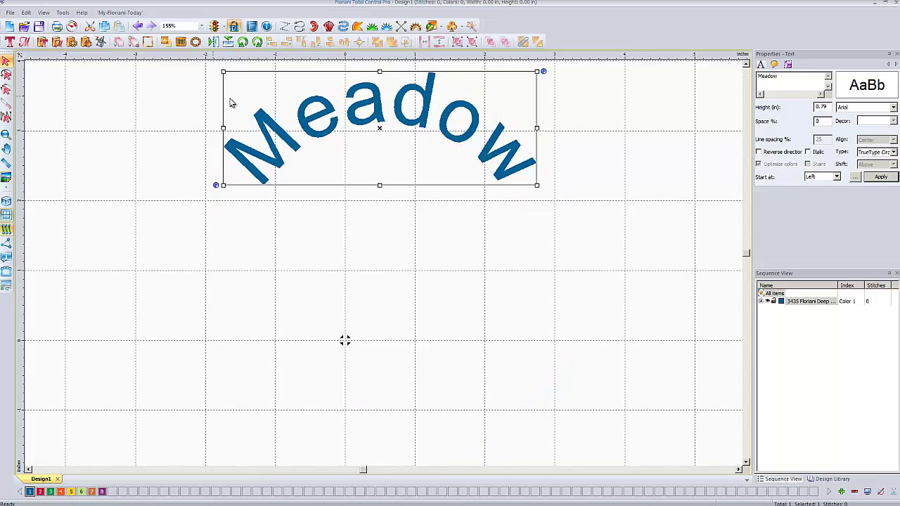
pyautogui.rightClick(317, 116)
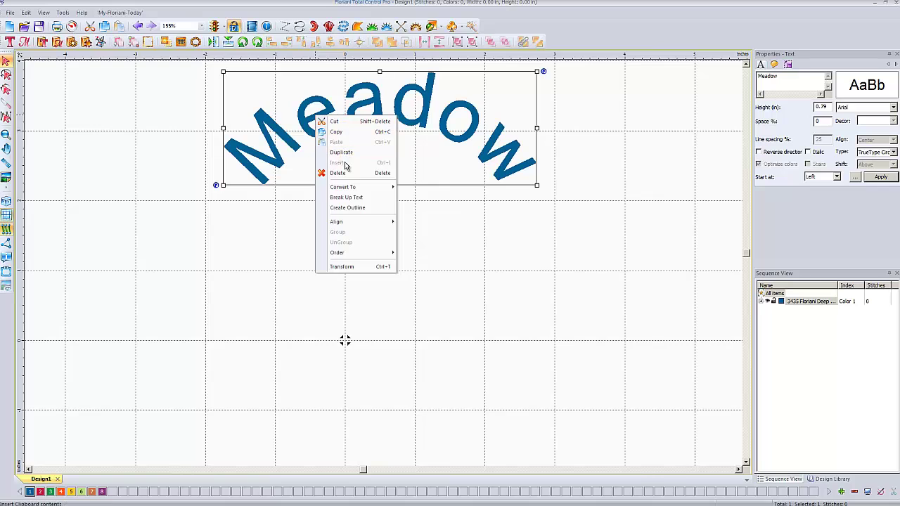
pyautogui.moveTo(353, 189)
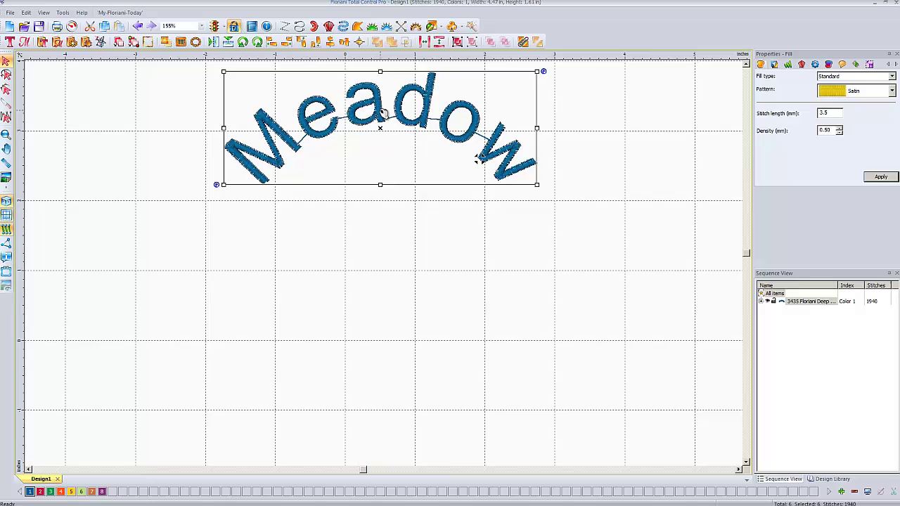
pyautogui.moveTo(382, 120); pyautogui.dragTo(383, 188)
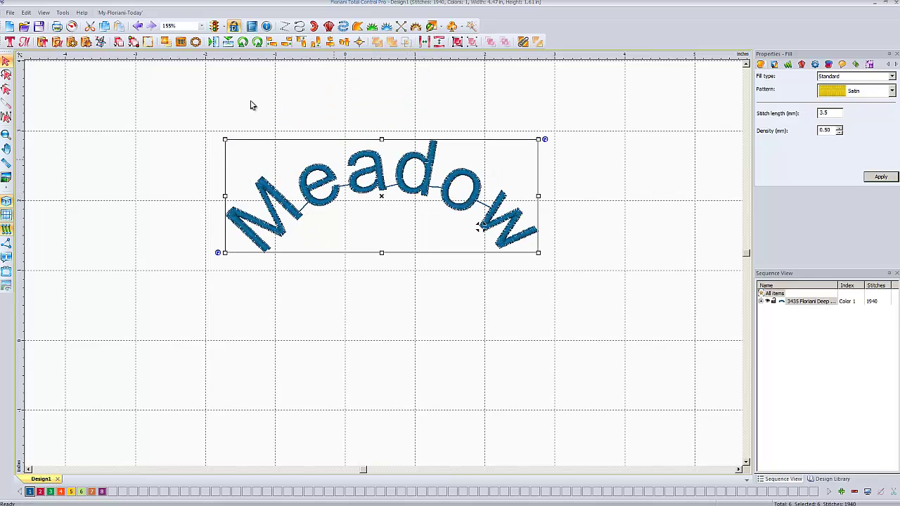
# Undo the downward move and the satin conversion, then select the arched Arial Meadow text
pyautogui.click(138, 27)
pyautogui.click(138, 27)
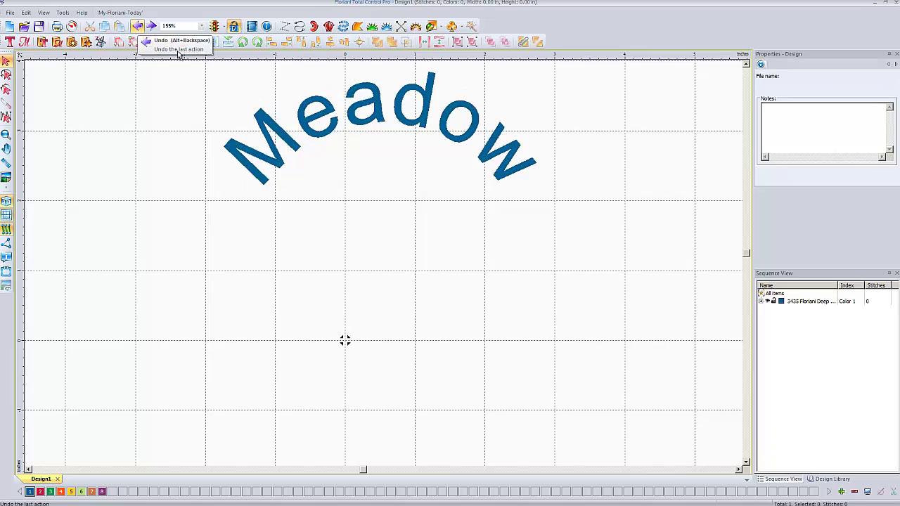
pyautogui.click(315, 138)
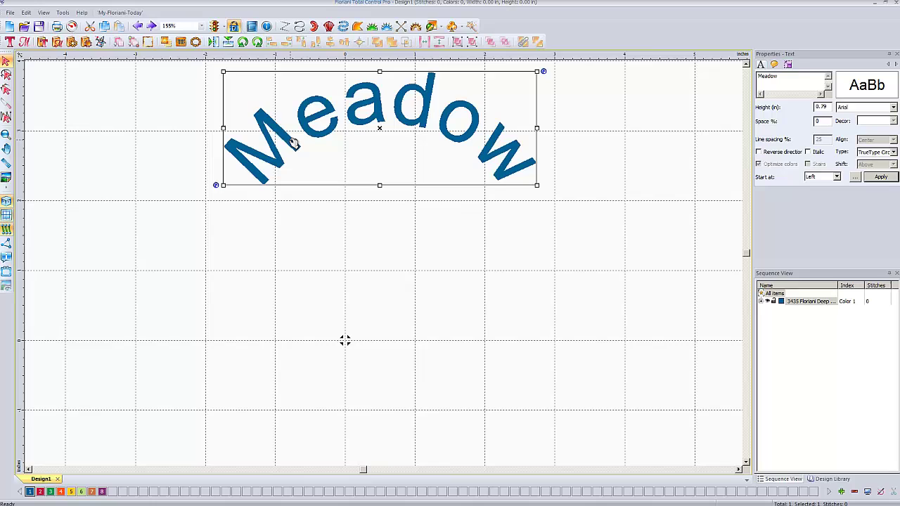
# Convert the arched Meadow text to satin (1956 stitches, 4.48 × 1.61 in) and nudge it slightly lower
pyautogui.rightClick(292, 140)
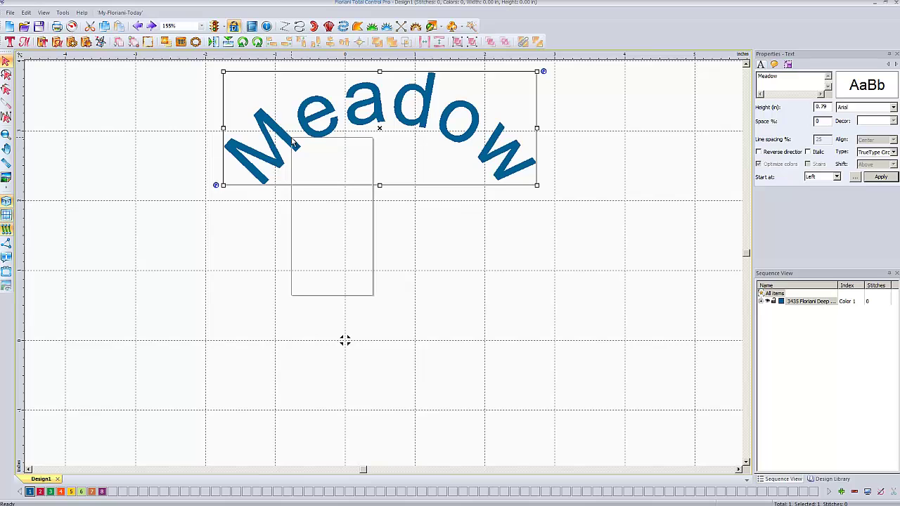
pyautogui.moveTo(329, 212)
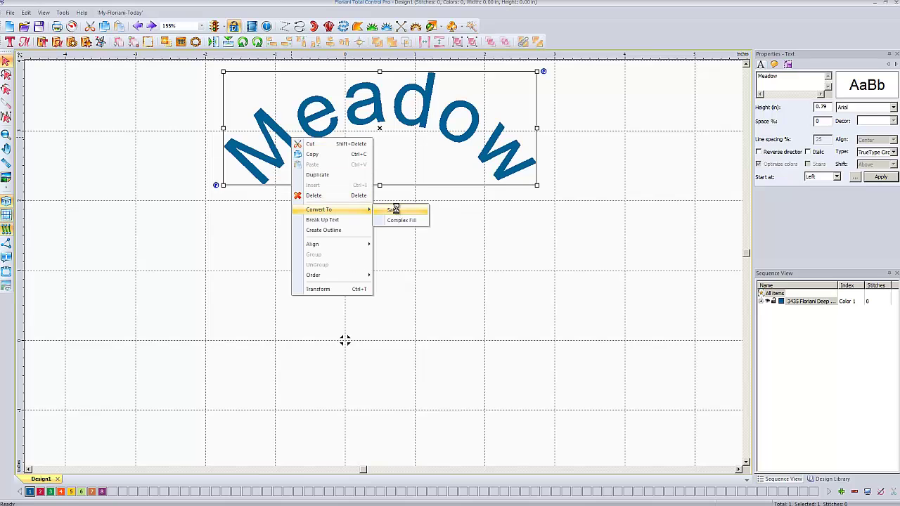
pyautogui.click(394, 210)
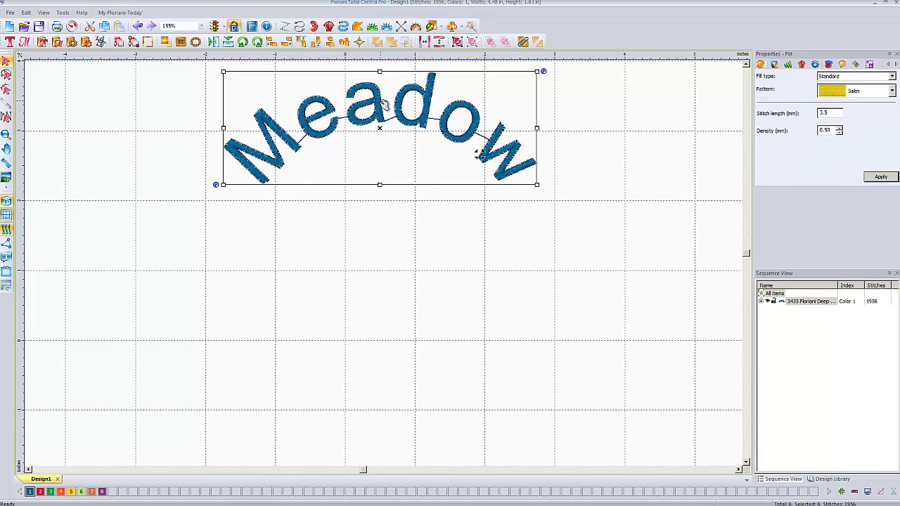
pyautogui.moveTo(379, 102); pyautogui.dragTo(389, 192)
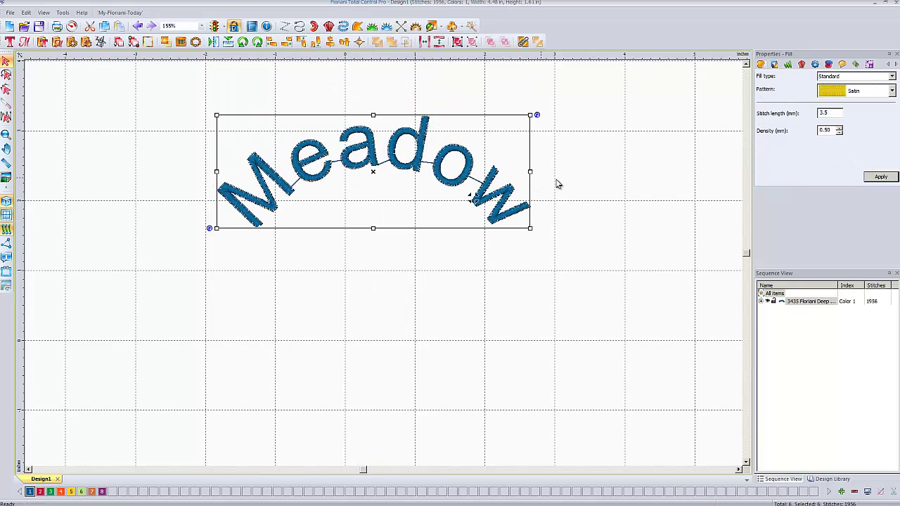